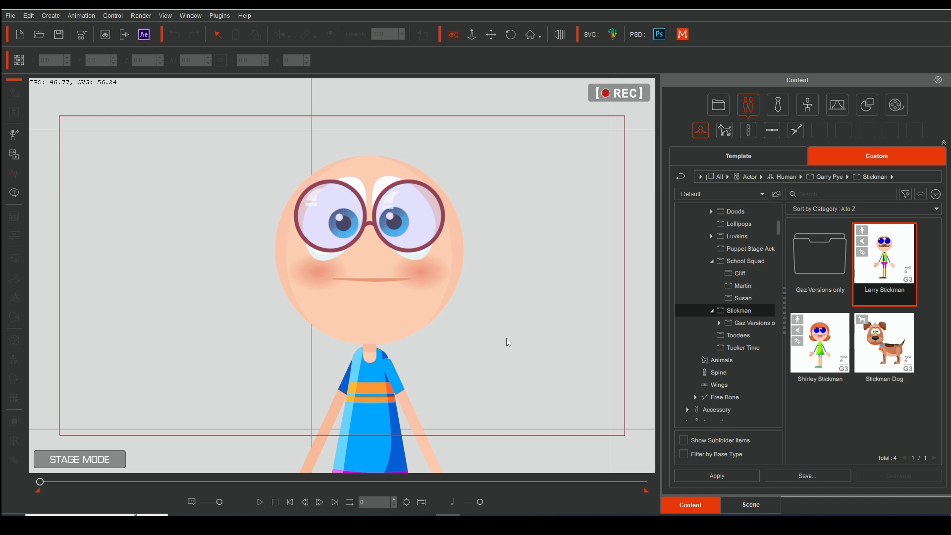
Step: Select the Larry Stickman actor on the stage
{"action": "left_click", "coordinate": [430, 272]}
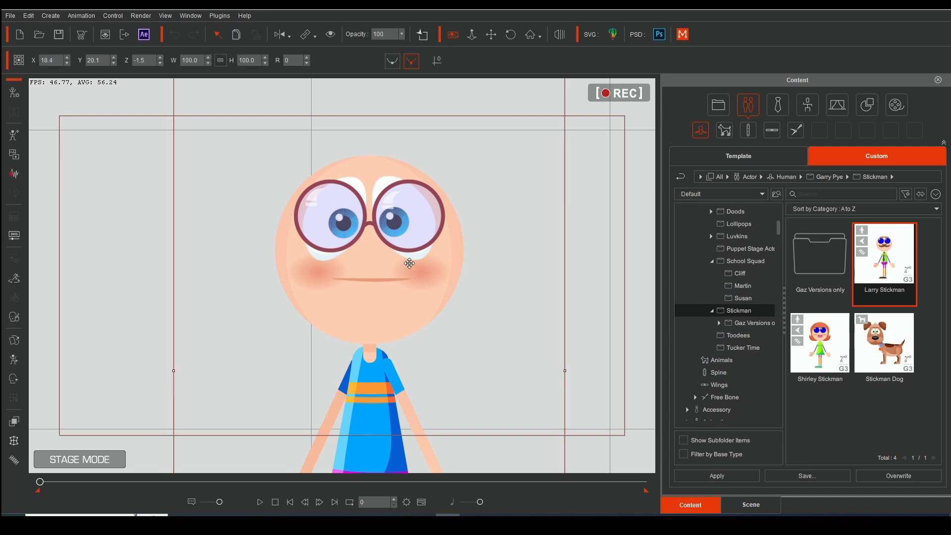
Step: Show the timeline with Larry's Facial Clip expanded into Head, Face and Eye rows
{"action": "left_click", "coordinate": [419, 503]}
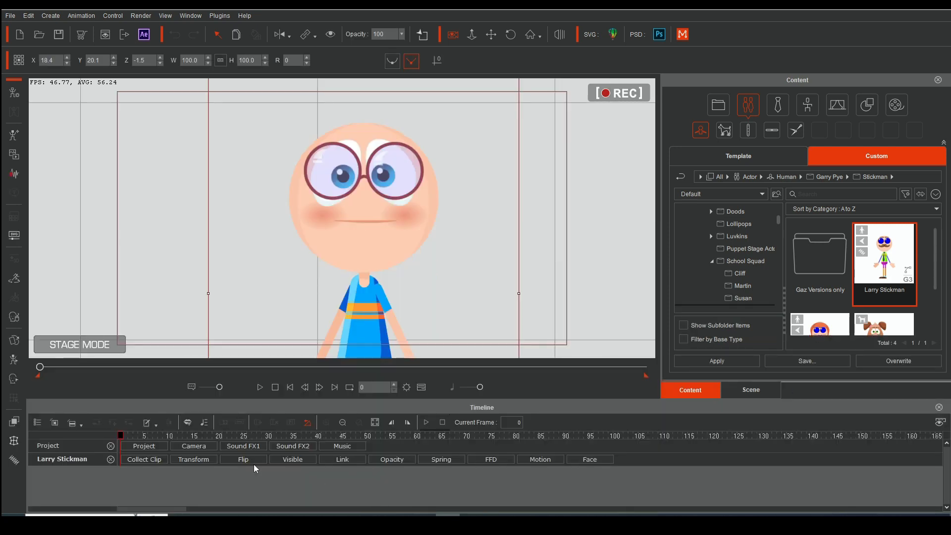
{"action": "left_click", "coordinate": [591, 460]}
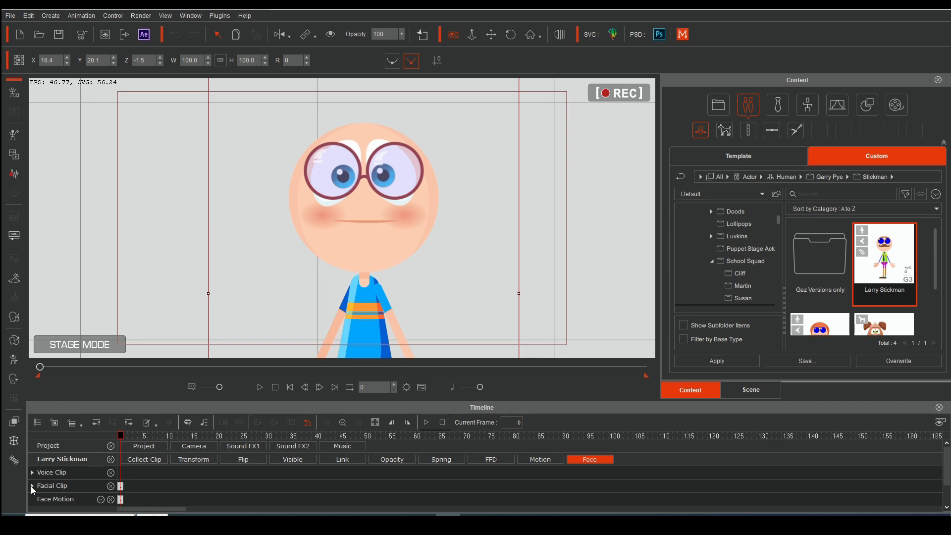
{"action": "left_click", "coordinate": [32, 486]}
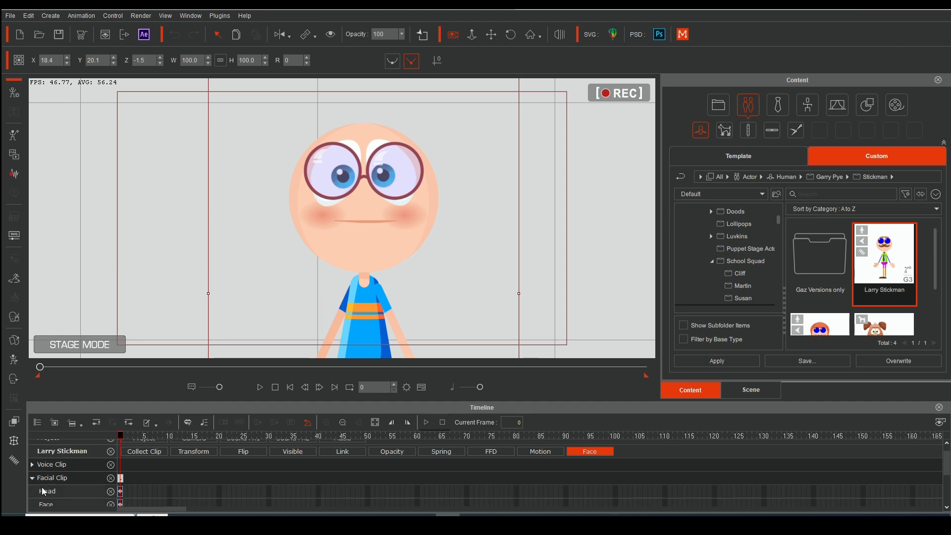
{"action": "scroll", "coordinate": [42, 487], "scroll_direction": "down", "scroll_amount": 2}
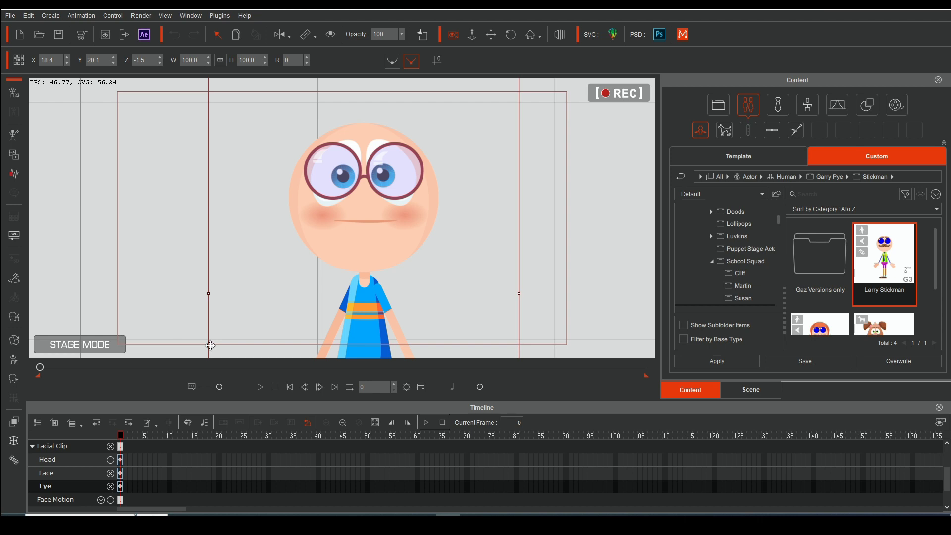
Step: At frame 10, turn Larry's head up-left with the Face Key Editor's Morph rotation gizmo
{"action": "left_click", "coordinate": [170, 436]}
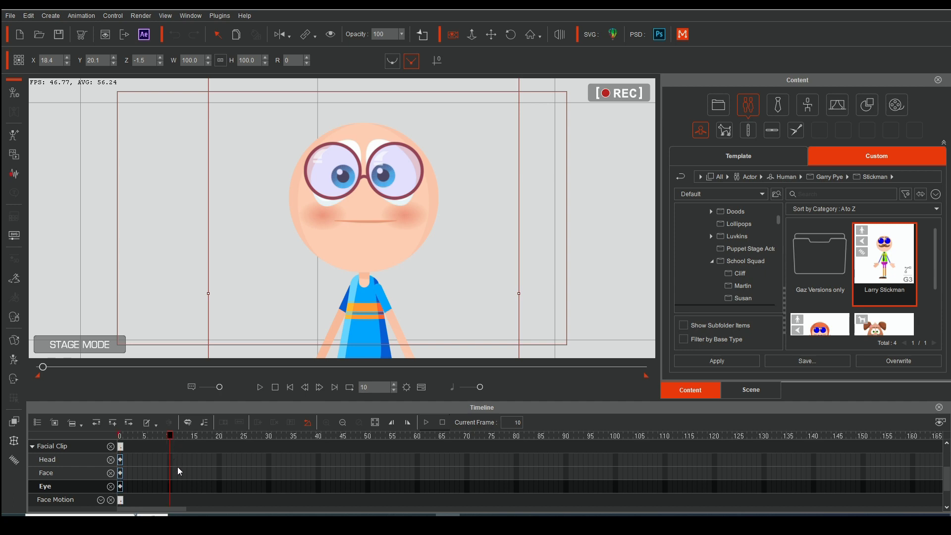
{"action": "left_click", "coordinate": [14, 379]}
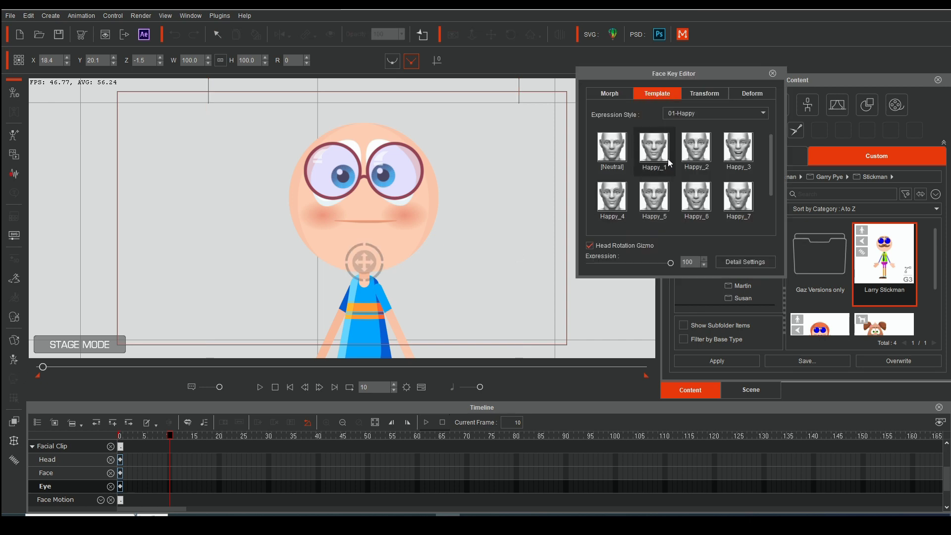
{"action": "left_click", "coordinate": [619, 92]}
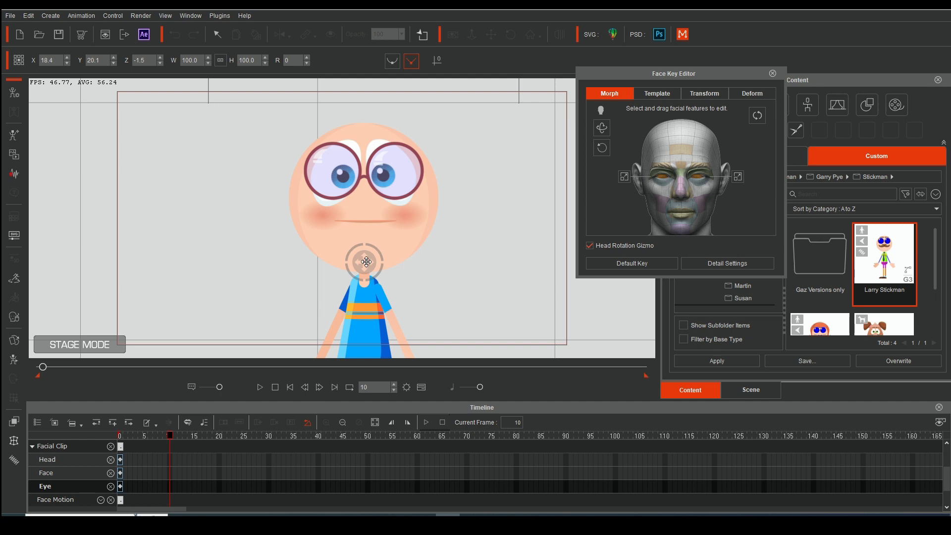
{"action": "left_click_drag", "start_coordinate": [366, 262], "coordinate": [474, 132]}
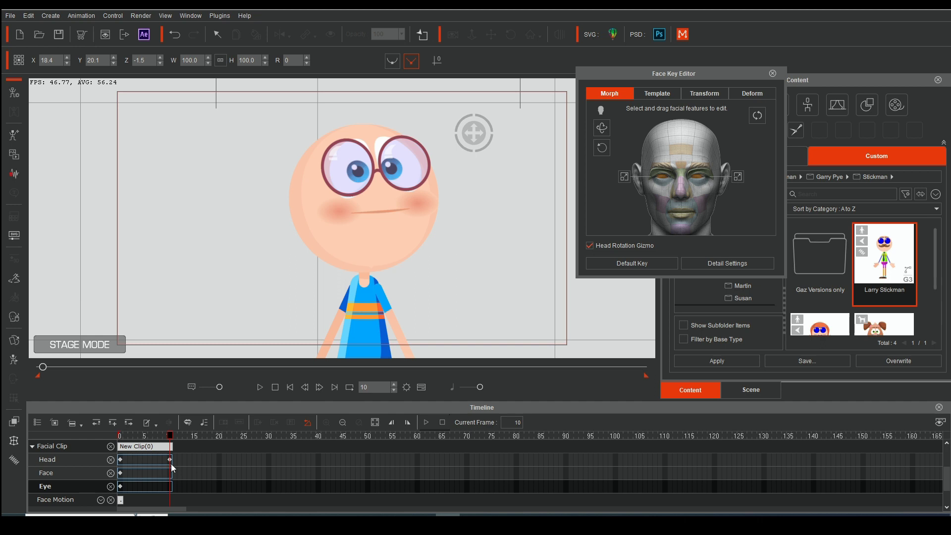
Step: Preview the head turn by scrubbing frames 0 to 10, ending back at frame 0
{"action": "left_click", "coordinate": [122, 438]}
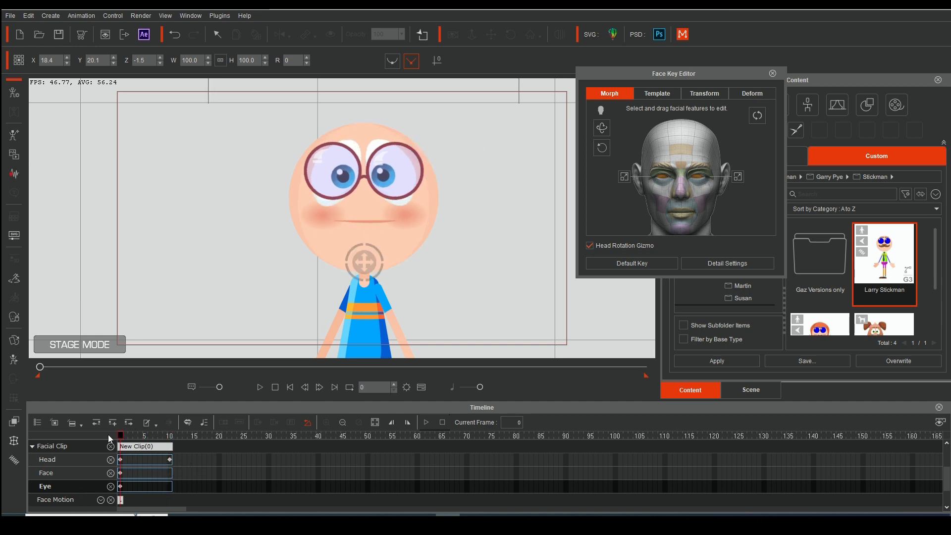
{"action": "left_click_drag", "start_coordinate": [122, 437], "coordinate": [170, 437]}
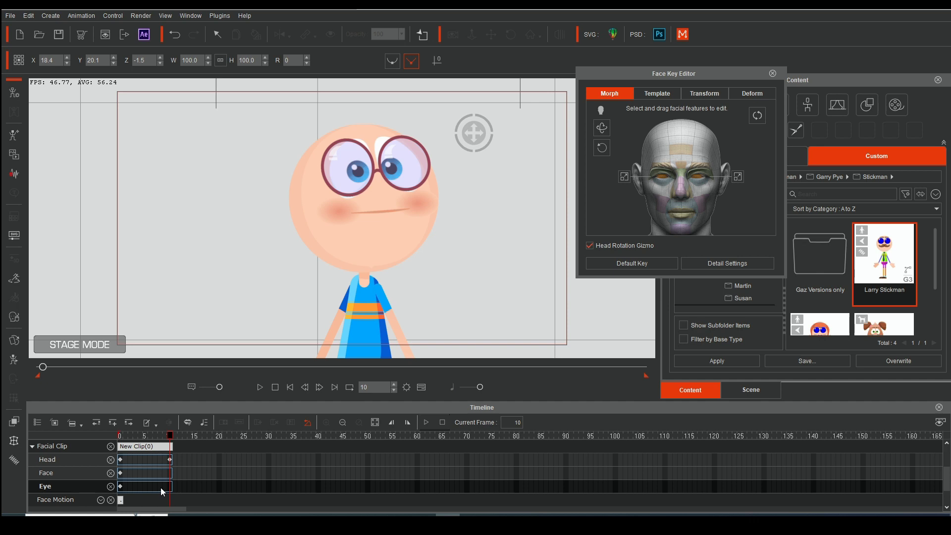
{"action": "key", "text": "Home"}
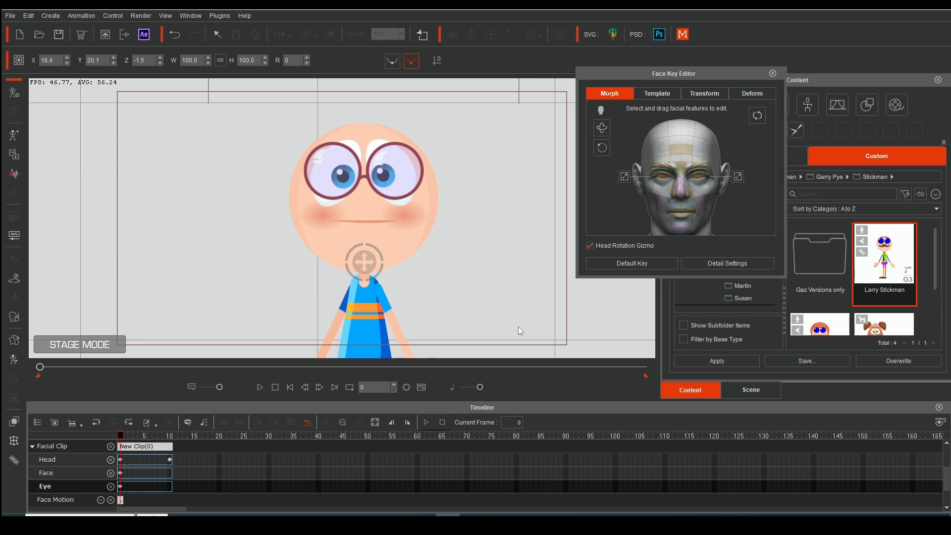
Step: Hide the head rotation gizmo and open the Template Detail Settings window, moved toward centre
{"action": "left_click", "coordinate": [590, 246]}
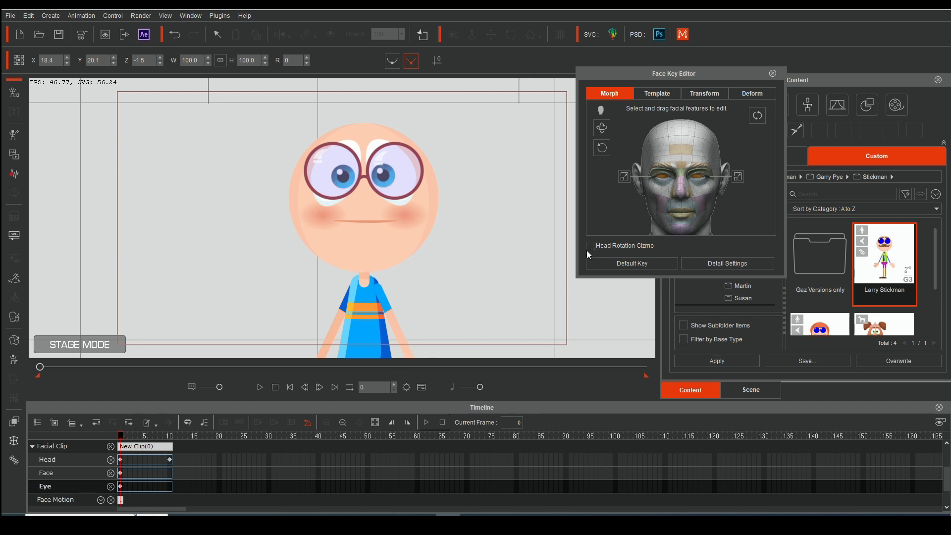
{"action": "left_click", "coordinate": [647, 94]}
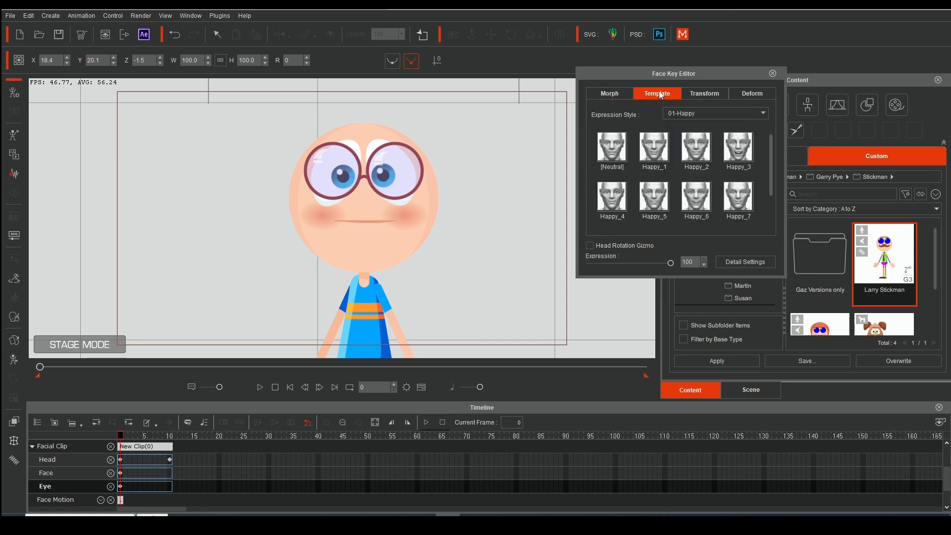
{"action": "left_click", "coordinate": [761, 264]}
{"action": "left_click_drag", "start_coordinate": [853, 73], "coordinate": [569, 67]}
Step: Raise the Eye Squint slider at frame 10, then scrub and play back the squint
{"action": "left_click_drag", "start_coordinate": [120, 436], "coordinate": [171, 448]}
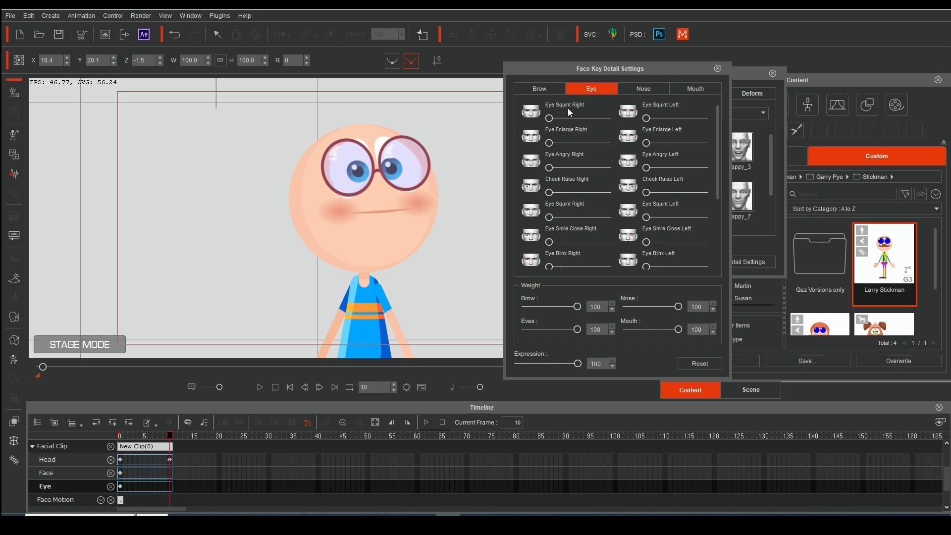
{"action": "left_click_drag", "start_coordinate": [550, 119], "coordinate": [702, 118]}
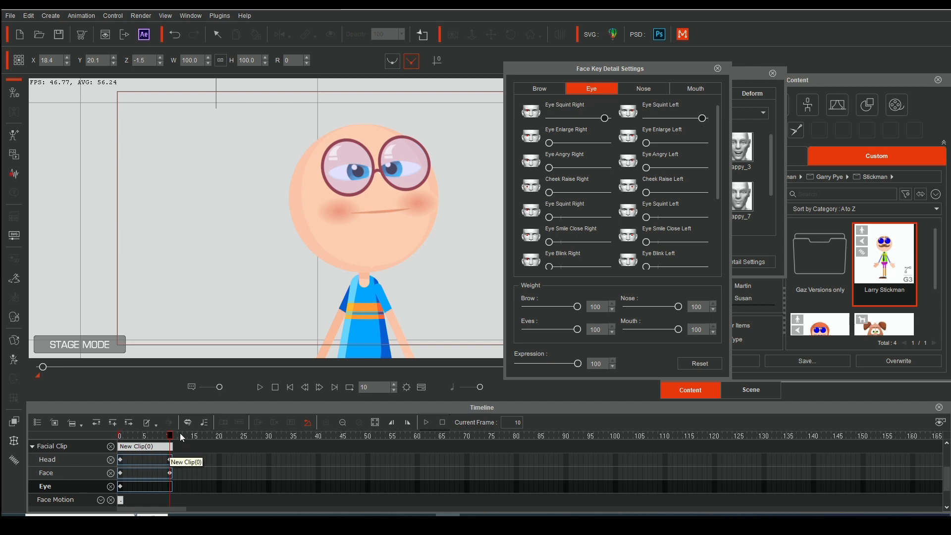
{"action": "left_click_drag", "start_coordinate": [171, 435], "coordinate": [96, 454]}
{"action": "left_click", "coordinate": [141, 438]}
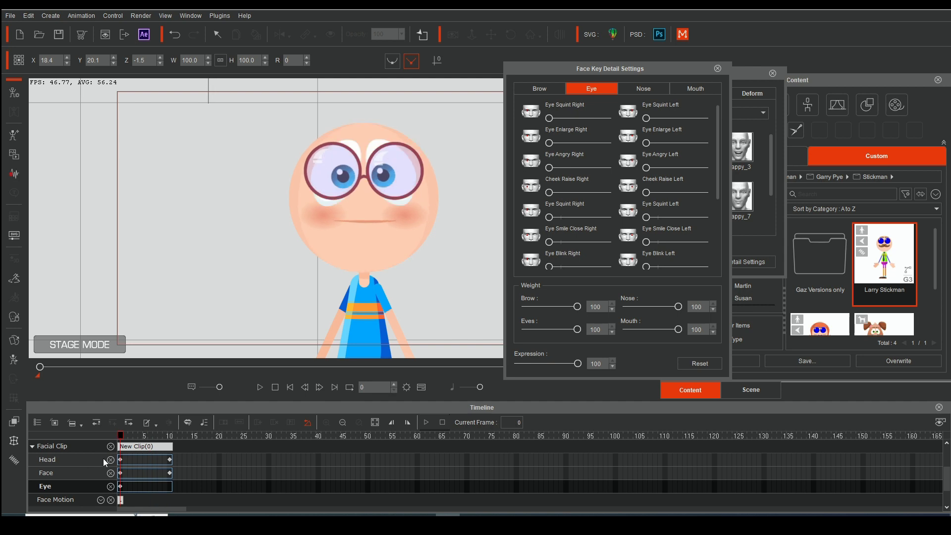
{"action": "key", "text": "space"}
{"action": "key", "text": "space"}
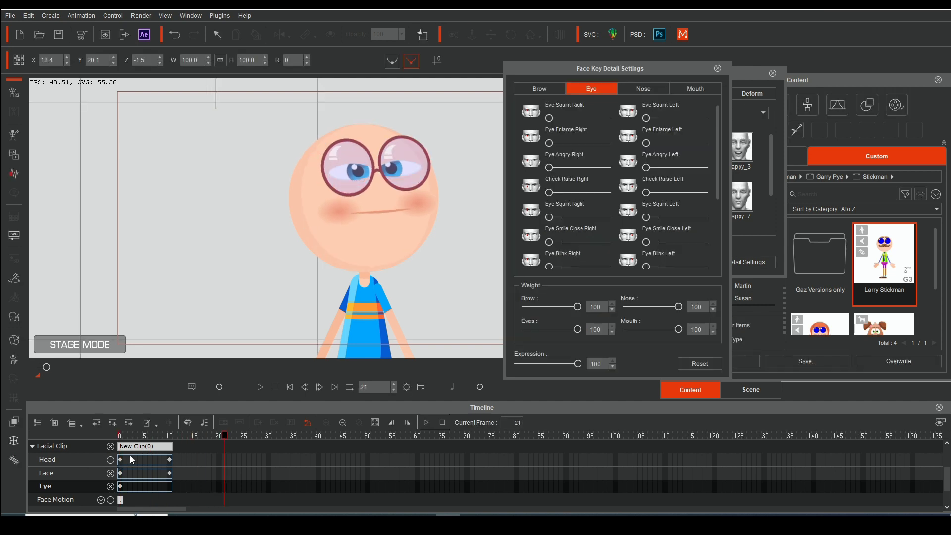
{"action": "key", "text": "Home"}
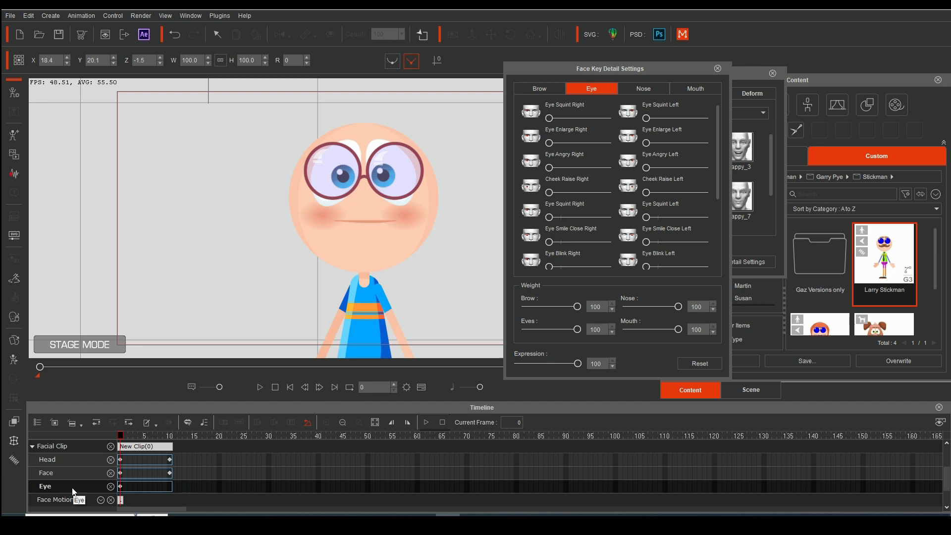
Step: Close Detail Settings and, on the Morph tab at frame 10, shift Larry's pupils sideways
{"action": "left_click", "coordinate": [718, 68]}
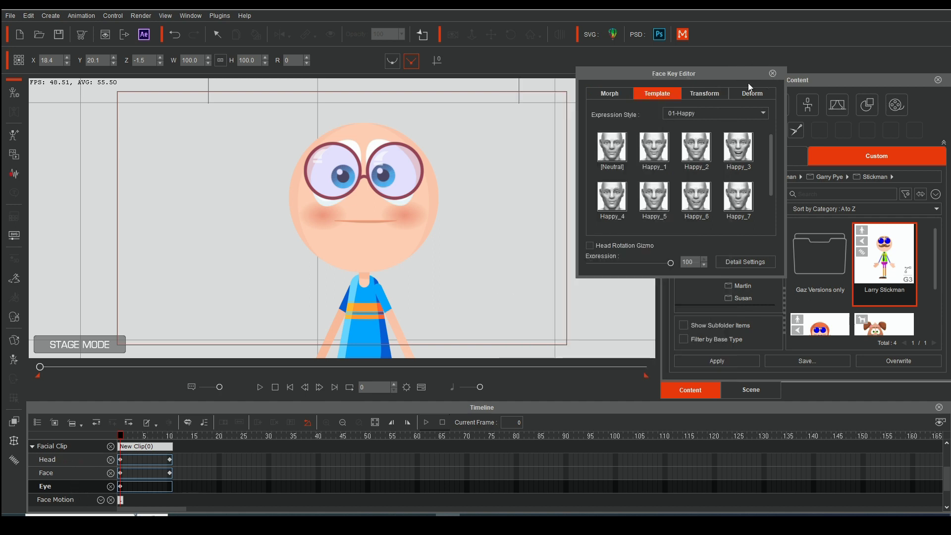
{"action": "left_click", "coordinate": [611, 93]}
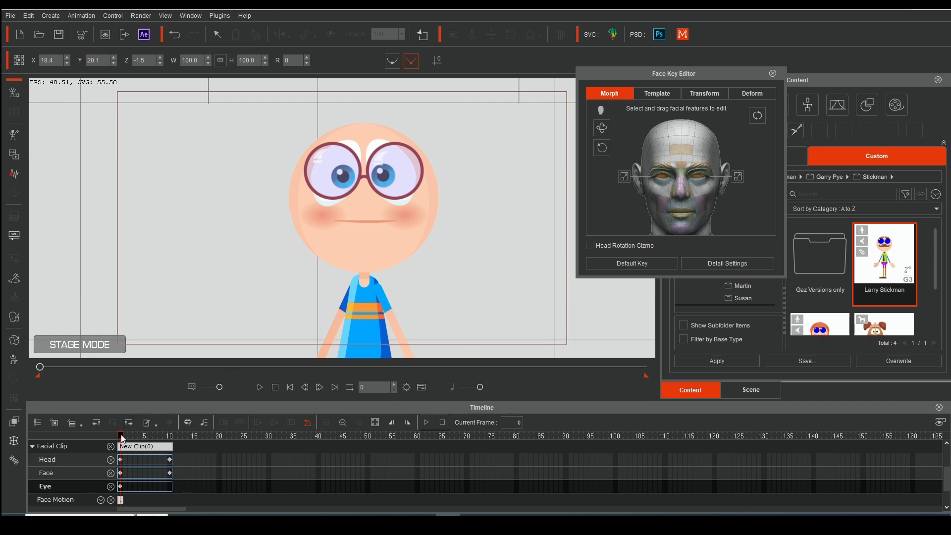
{"action": "left_click_drag", "start_coordinate": [121, 436], "coordinate": [170, 446]}
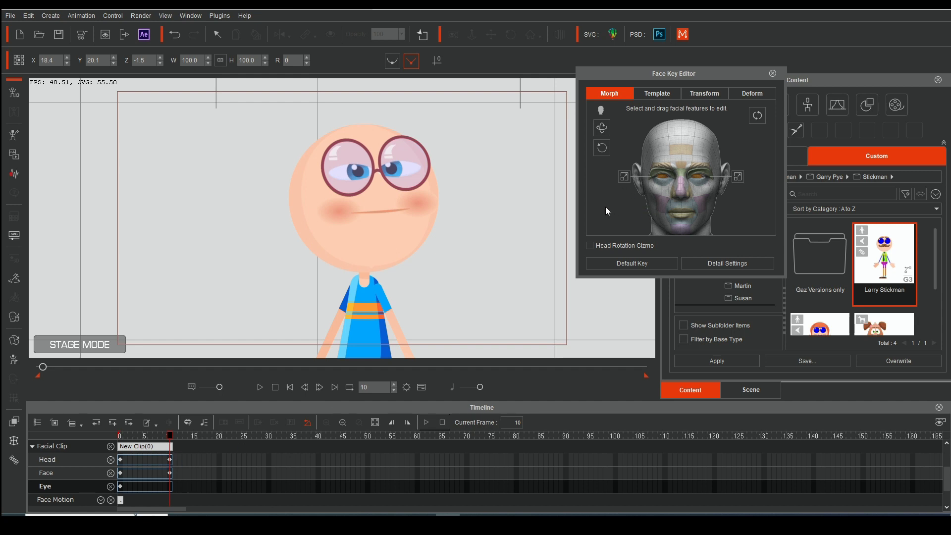
{"action": "left_click_drag", "start_coordinate": [611, 207], "coordinate": [427, 239]}
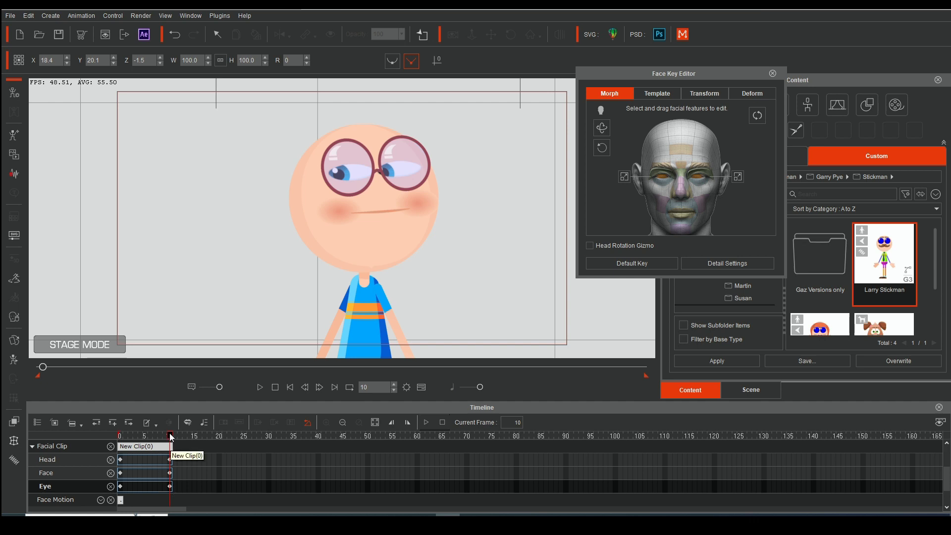
Step: Preview the eye glance by scrubbing back toward frame 0 and playing the animation
{"action": "left_click_drag", "start_coordinate": [170, 436], "coordinate": [119, 436]}
{"action": "left_click", "coordinate": [136, 486]}
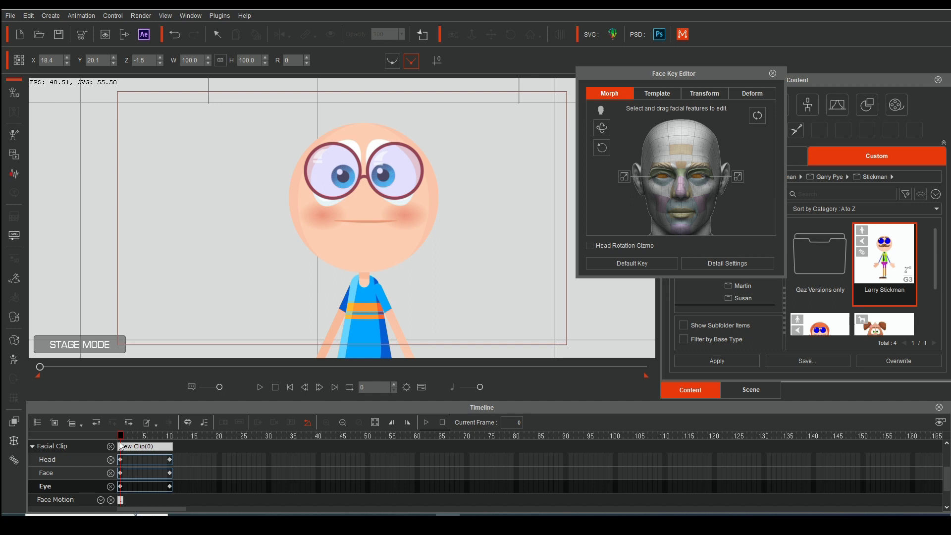
{"action": "mouse_move", "coordinate": [123, 439]}
{"action": "left_mouse_down"}
{"action": "mouse_move", "coordinate": [171, 436]}
{"action": "mouse_move", "coordinate": [141, 437]}
{"action": "left_mouse_up"}
{"action": "key", "text": "space"}
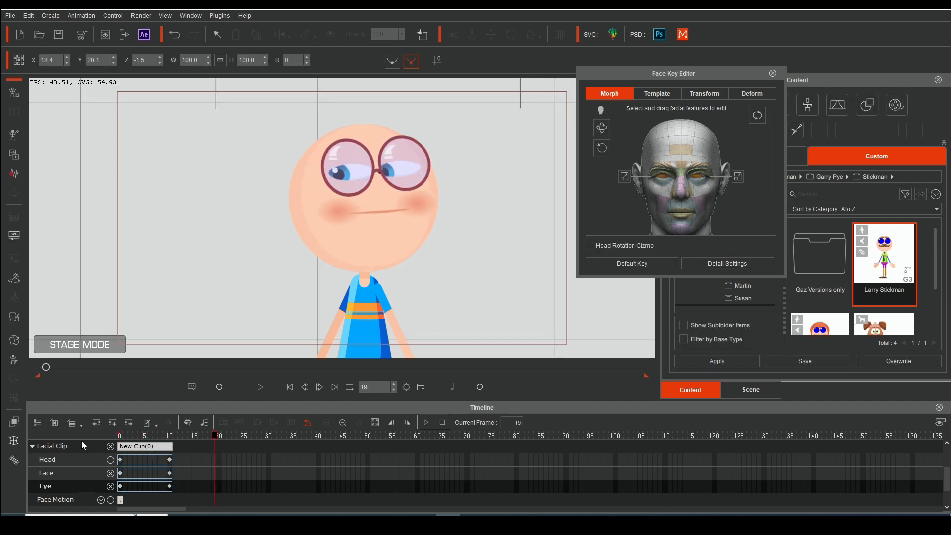